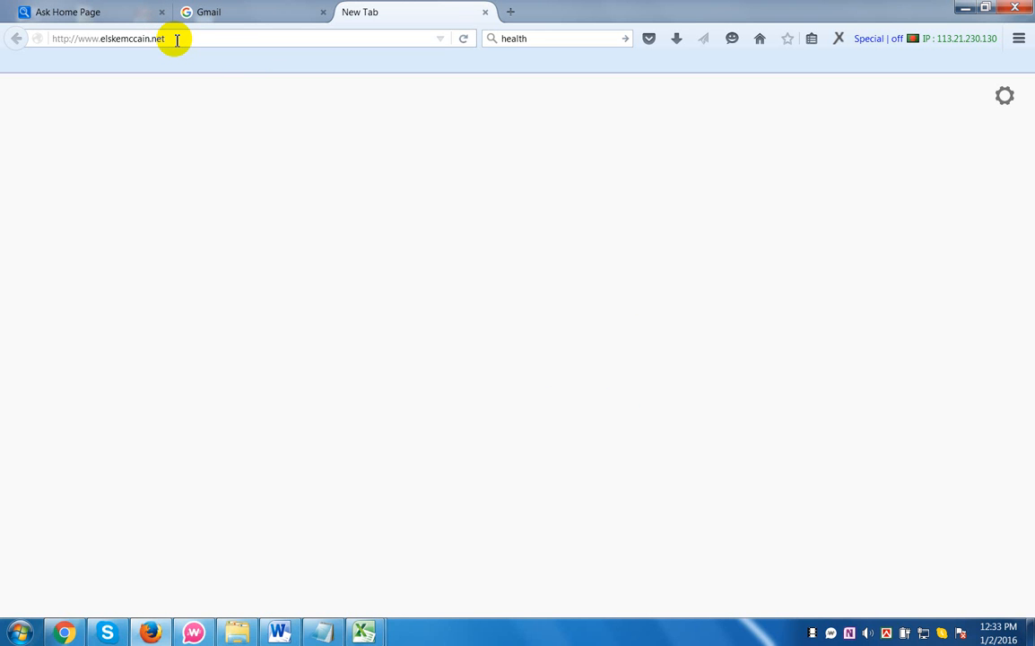
pyautogui.click(176, 40)
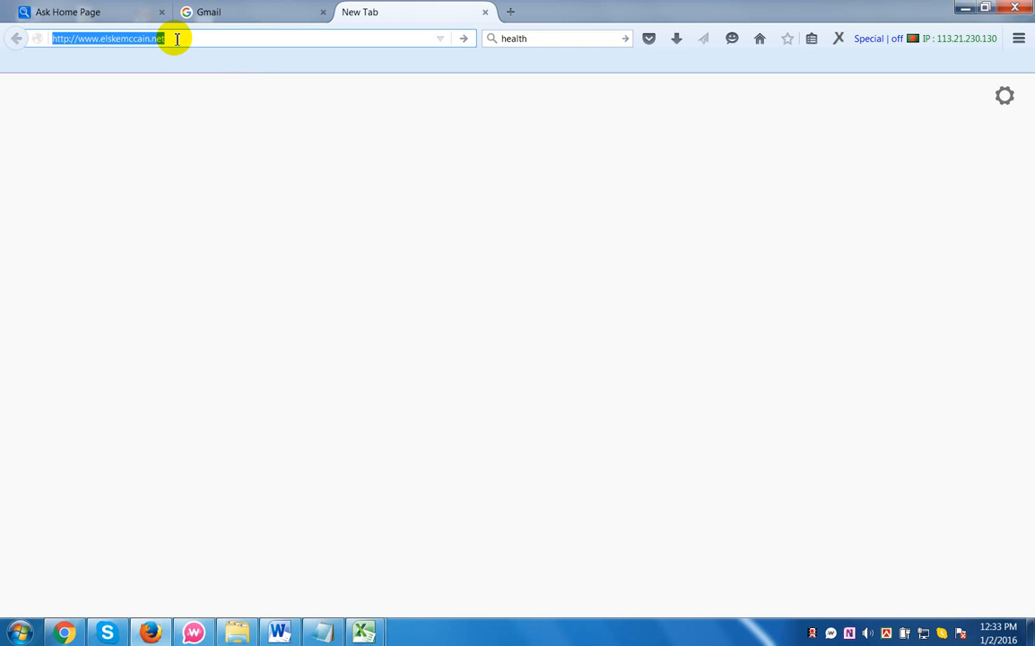
pyautogui.press('Return')
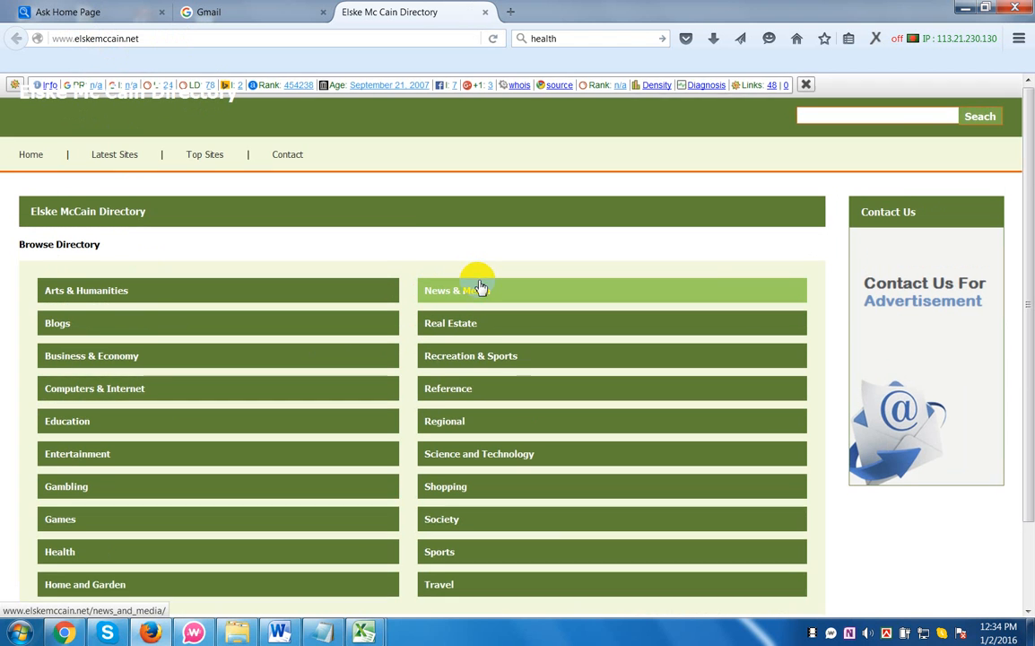
pyautogui.scroll(-3, 473, 292)
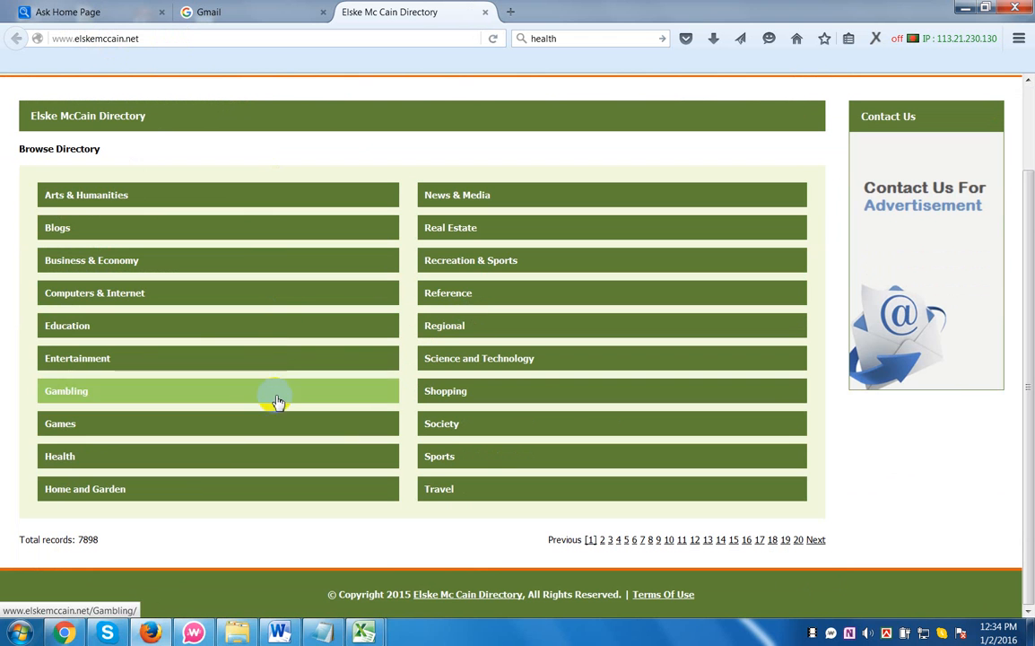
pyautogui.click(182, 464)
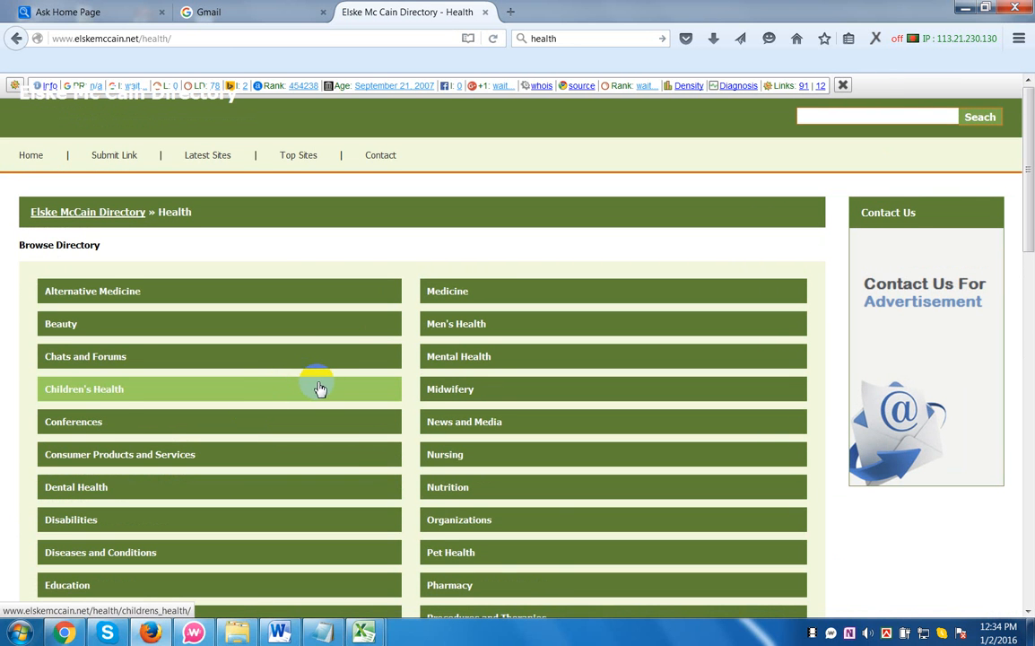
# Open the Environmental Health subcategory and bring up its link submission form
pyautogui.scroll(-3, 306, 365)
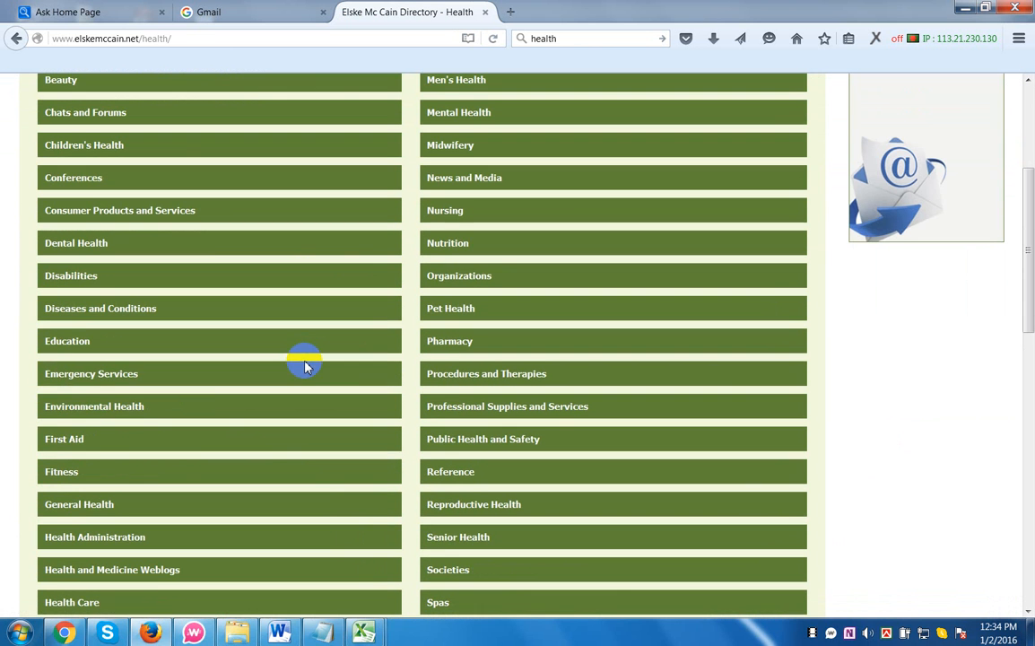
pyautogui.click(179, 410)
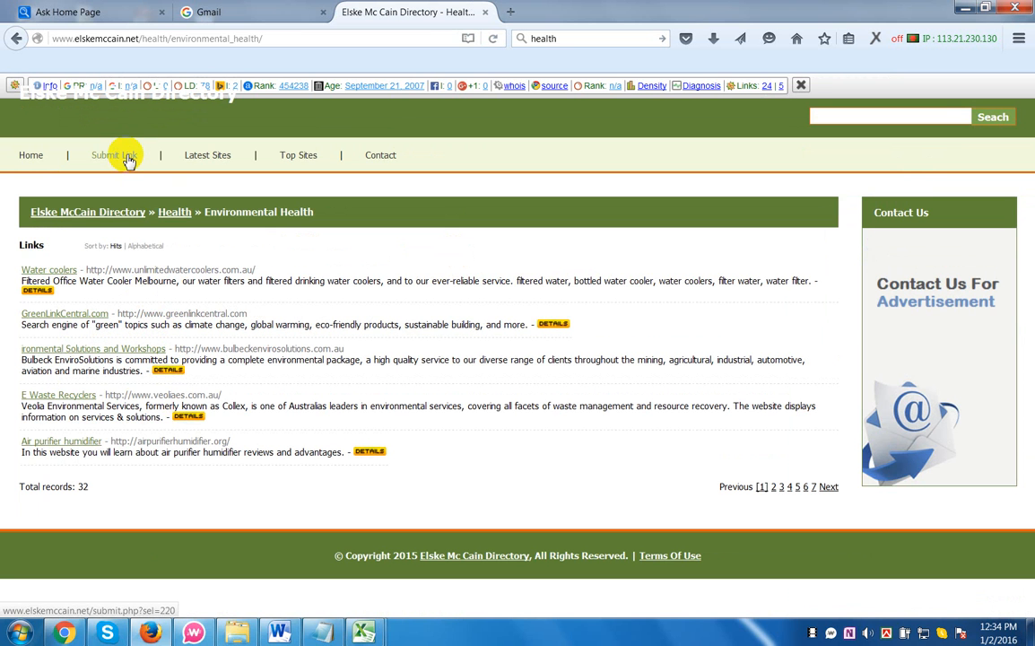
pyautogui.click(128, 160)
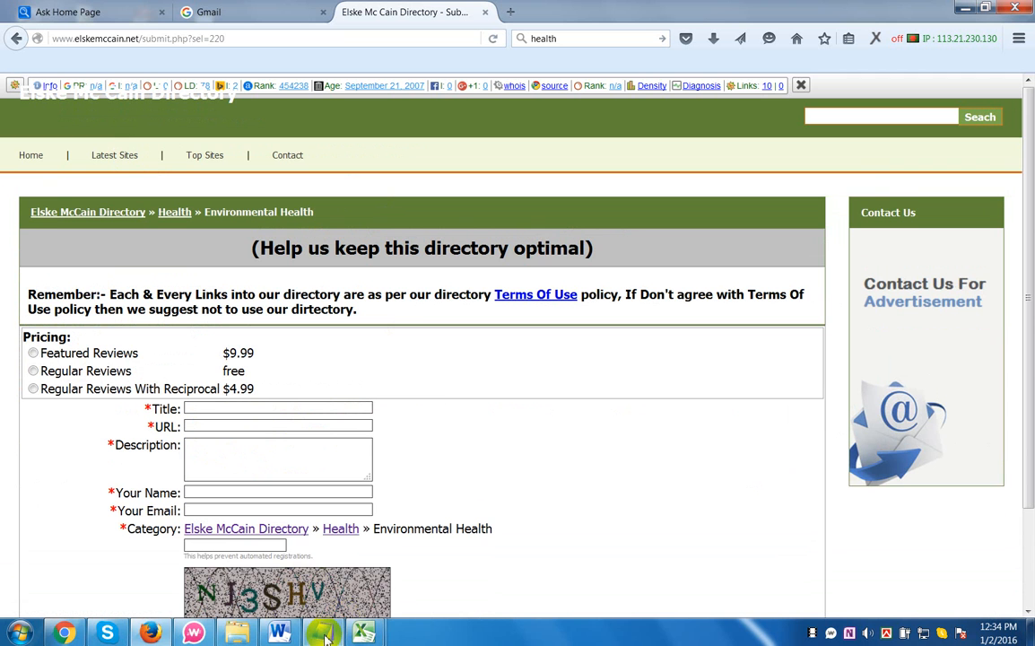
# Choose the free Regular Reviews option and fill the title with "Environmental Health and Safety" copied from the Notepad notes
pyautogui.moveTo(325, 636)
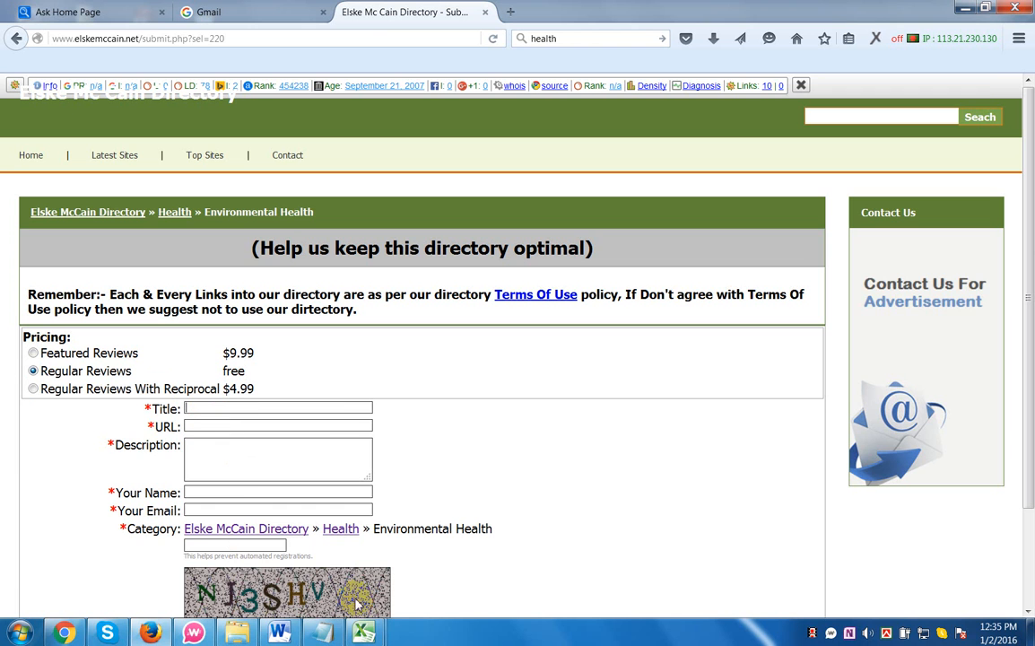
pyautogui.click(325, 634)
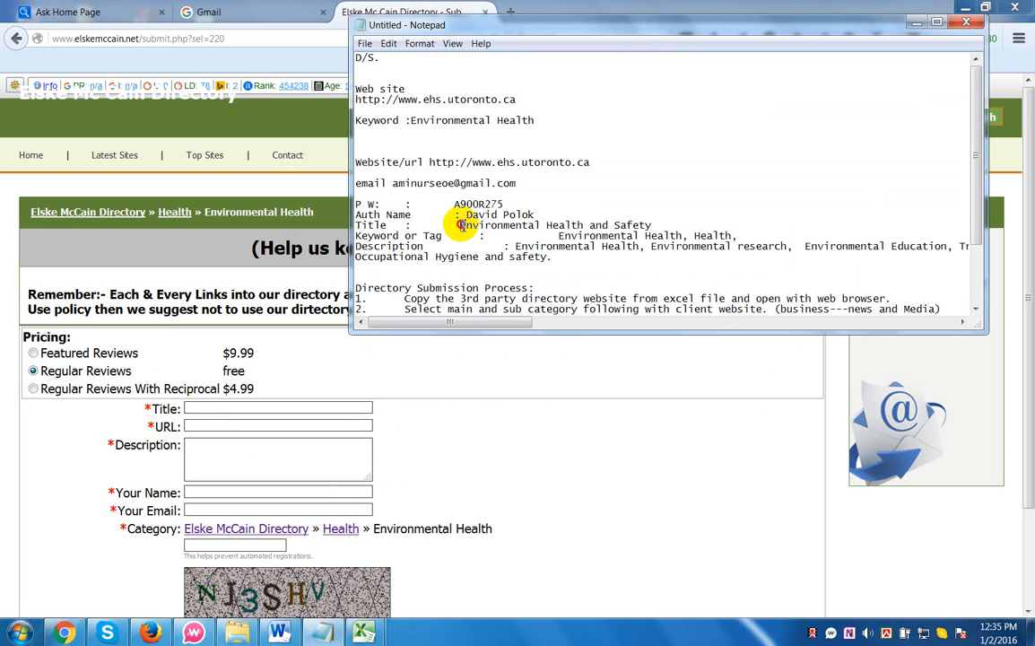
pyautogui.moveTo(461, 225)
pyautogui.mouseDown()
pyautogui.moveTo(735, 223)
pyautogui.moveTo(644, 219)
pyautogui.mouseUp()
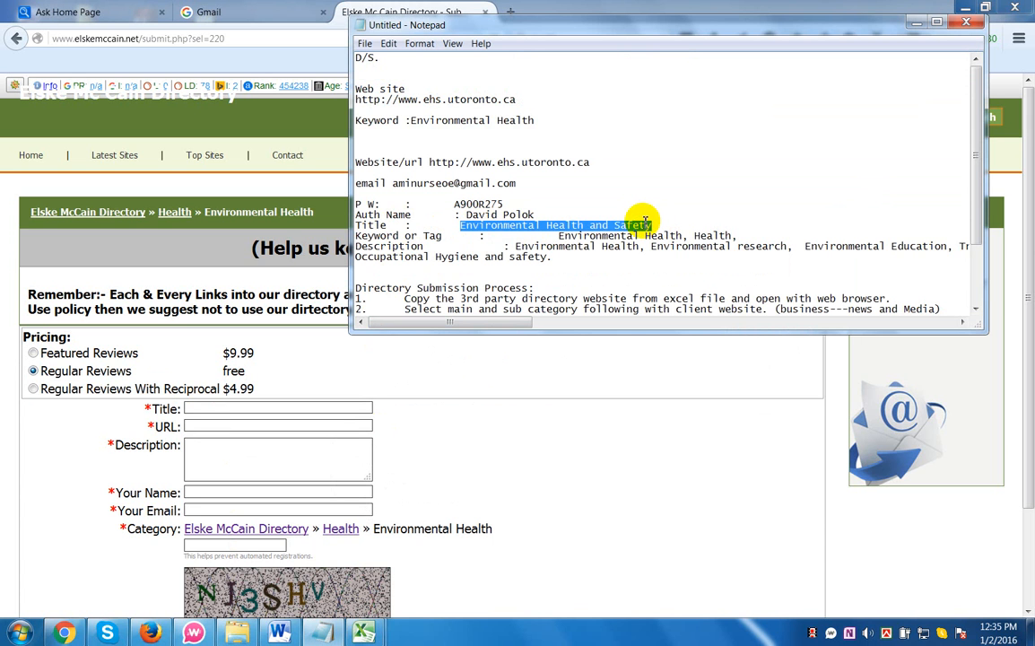
pyautogui.rightClick(609, 227)
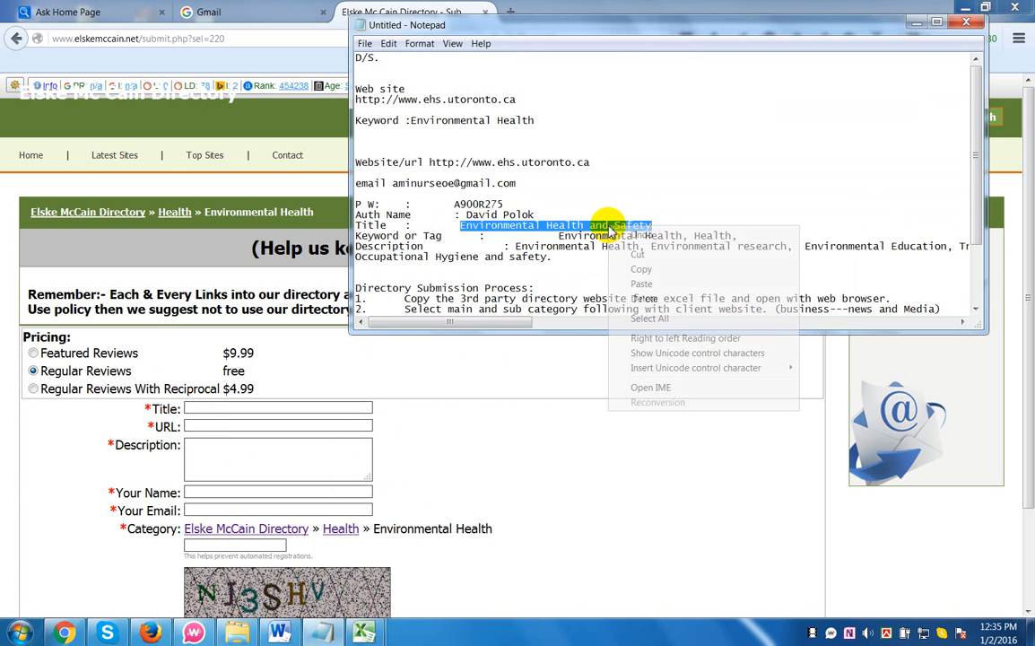
pyautogui.click(637, 269)
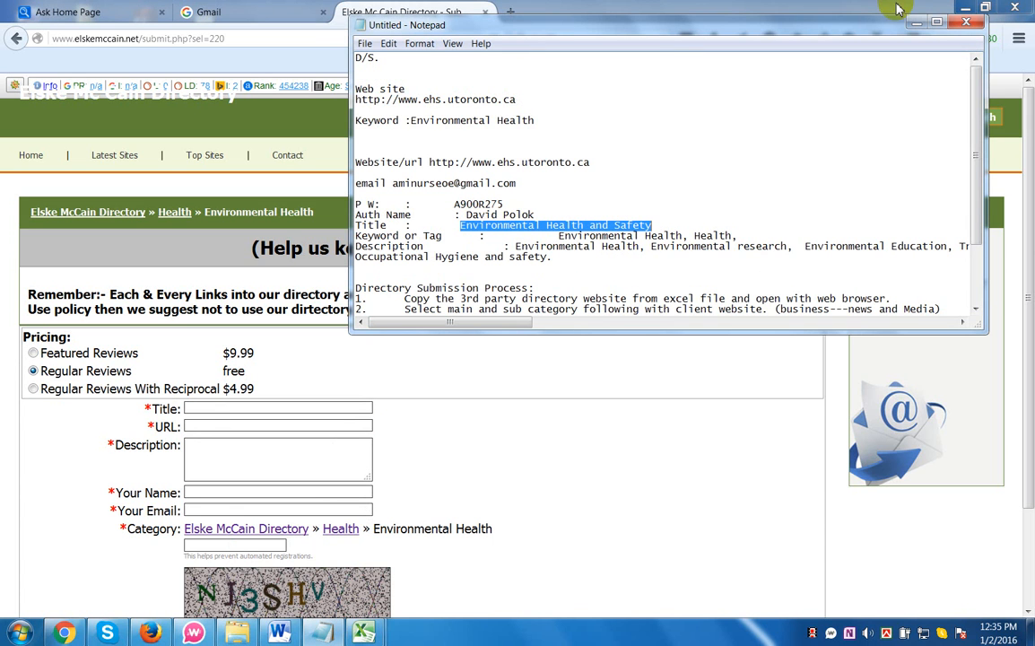
pyautogui.click(196, 408)
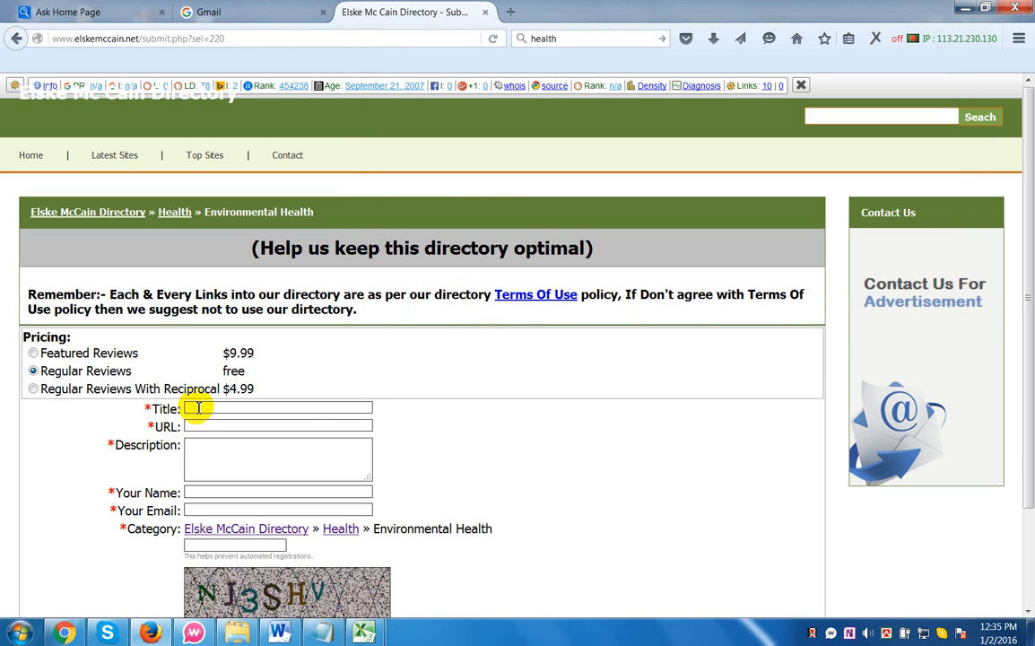
pyautogui.hotkey('ctrl', 'v')
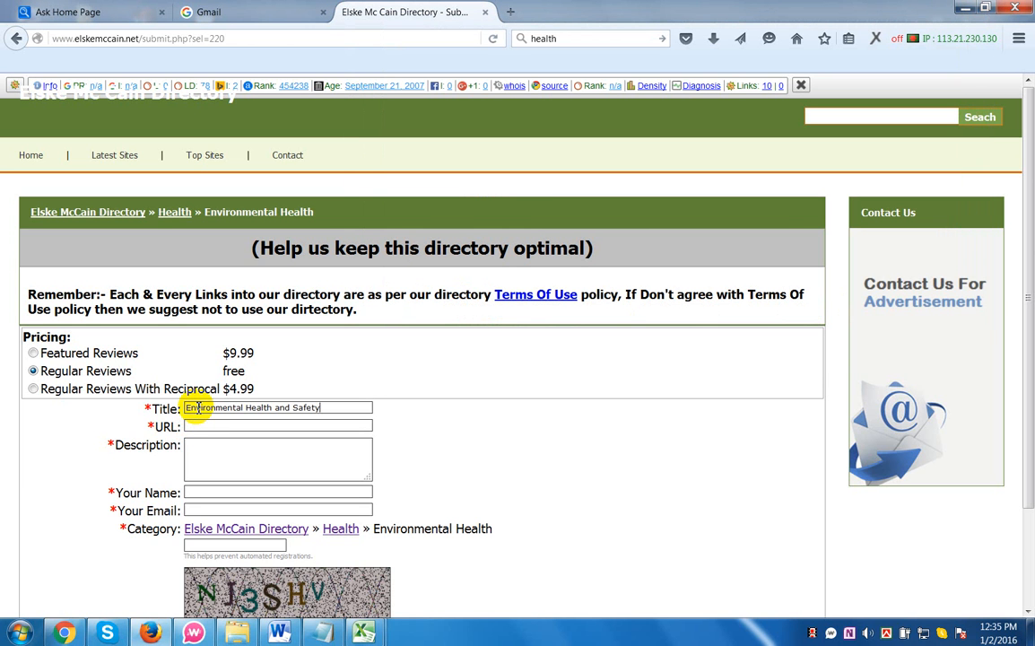
pyautogui.click(197, 427)
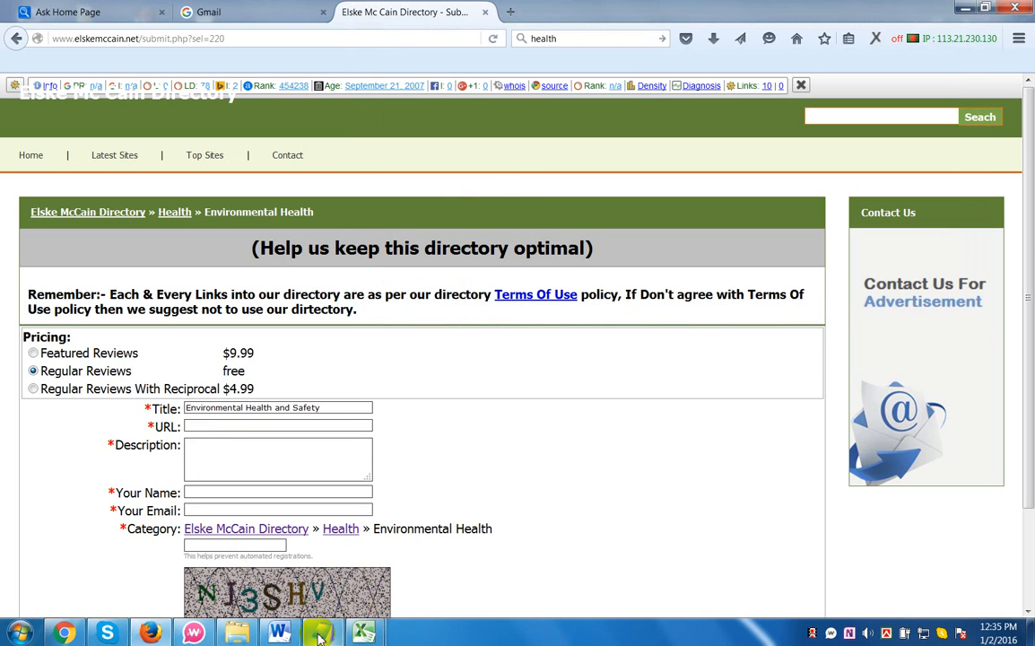
pyautogui.hotkey('alt', 'Tab')
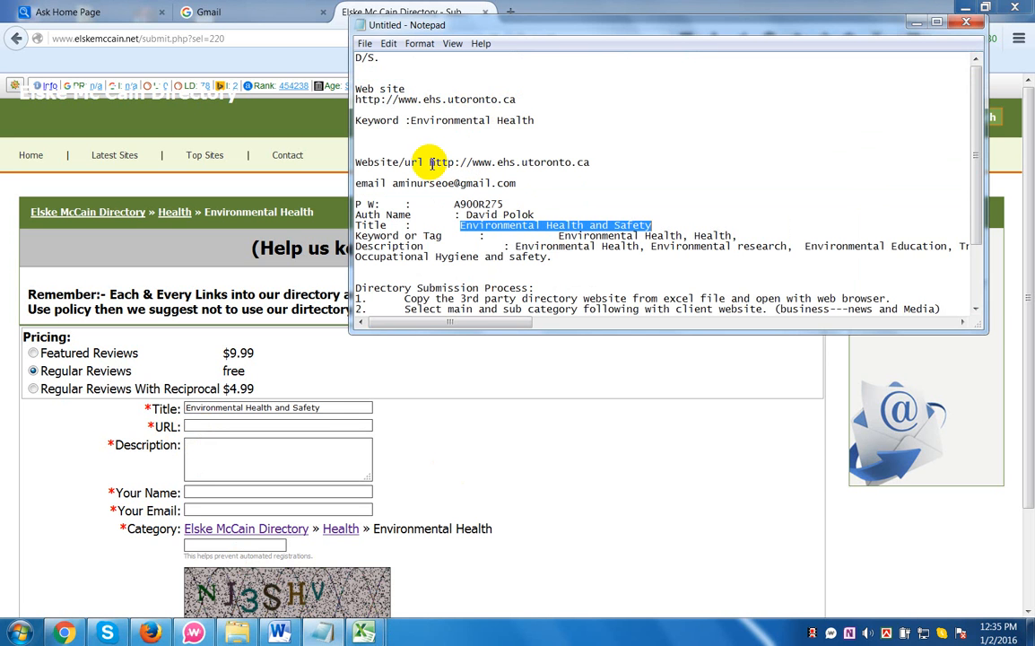
pyautogui.moveTo(432, 165); pyautogui.dragTo(590, 162)
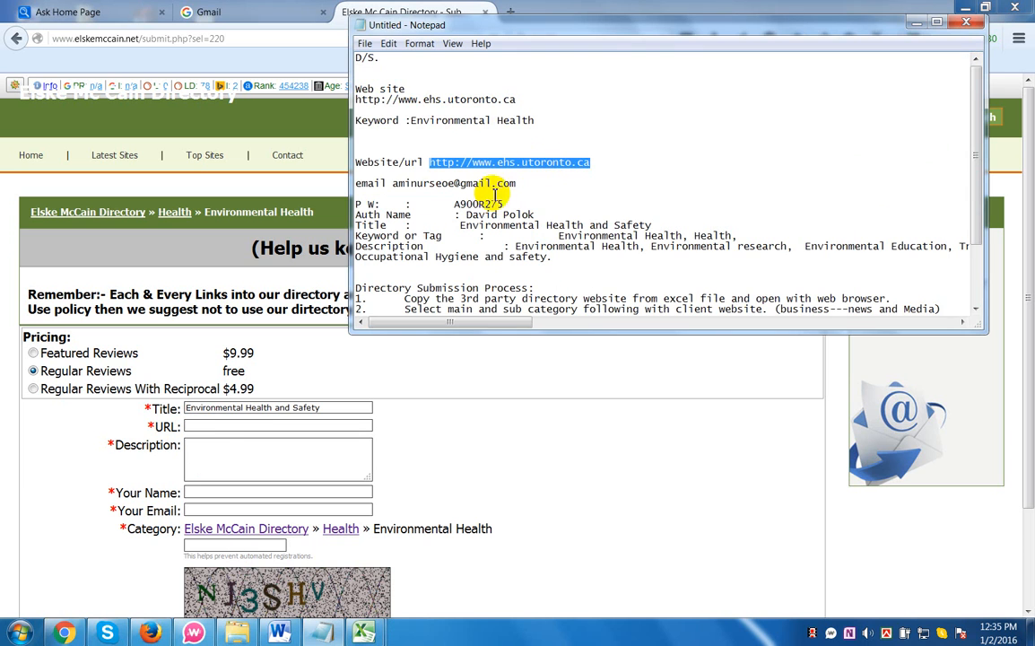
pyautogui.click(215, 426)
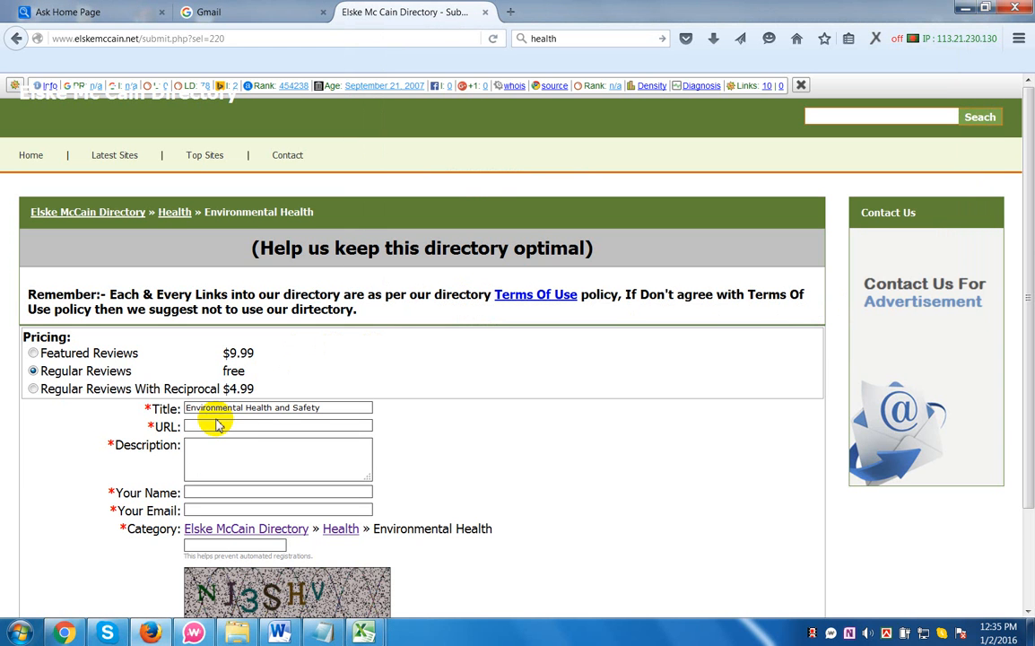
pyautogui.hotkey('ctrl', 'v')
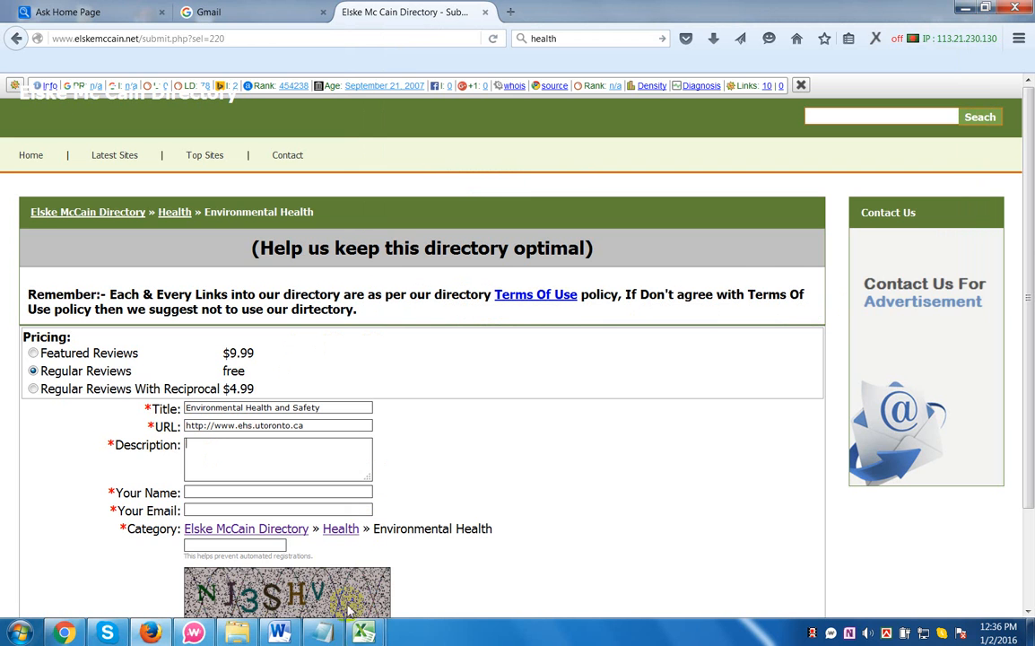
# Copy the full description, from "Environmental Health, Environmental research" to "Occupational Hygiene and safety.", from the Notepad notes into the form's Description field
pyautogui.click(316, 635)
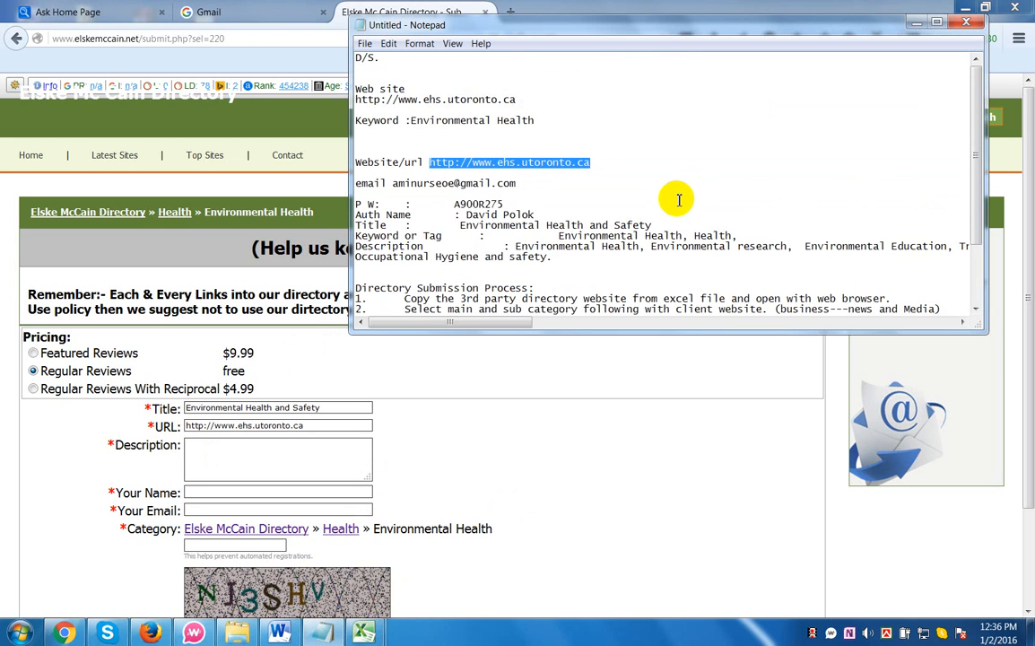
pyautogui.scroll(-3, 673, 197)
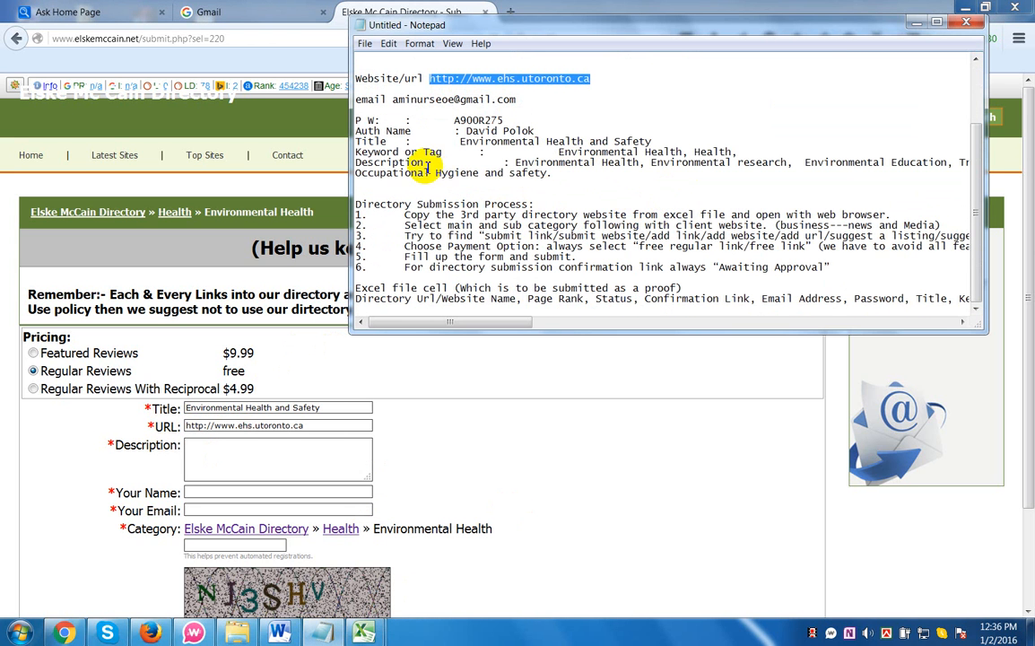
pyautogui.moveTo(516, 154); pyautogui.dragTo(555, 173)
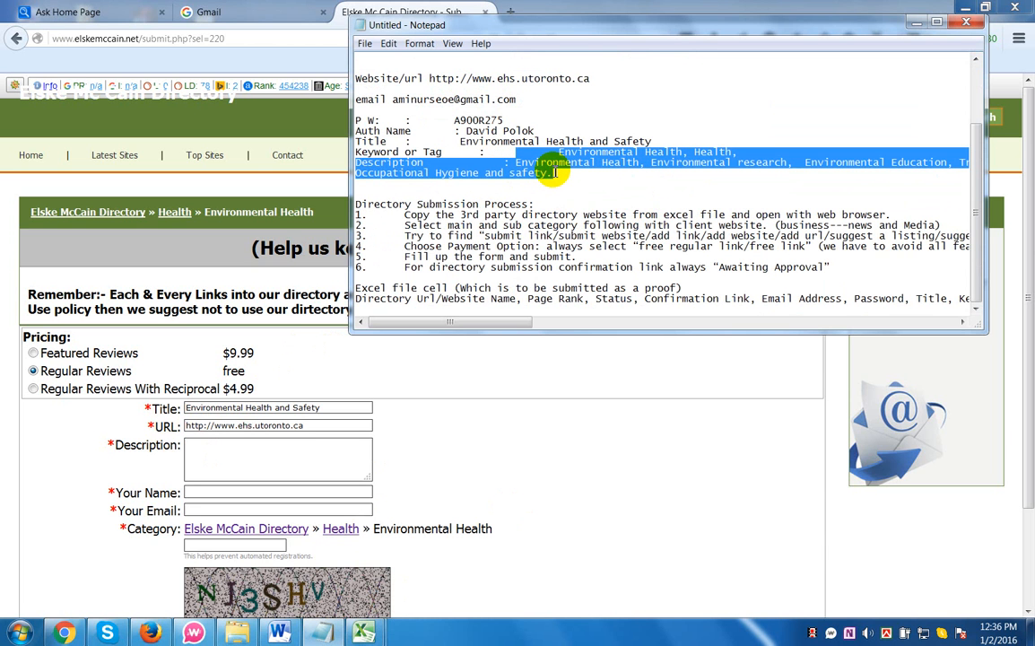
pyautogui.click(569, 178)
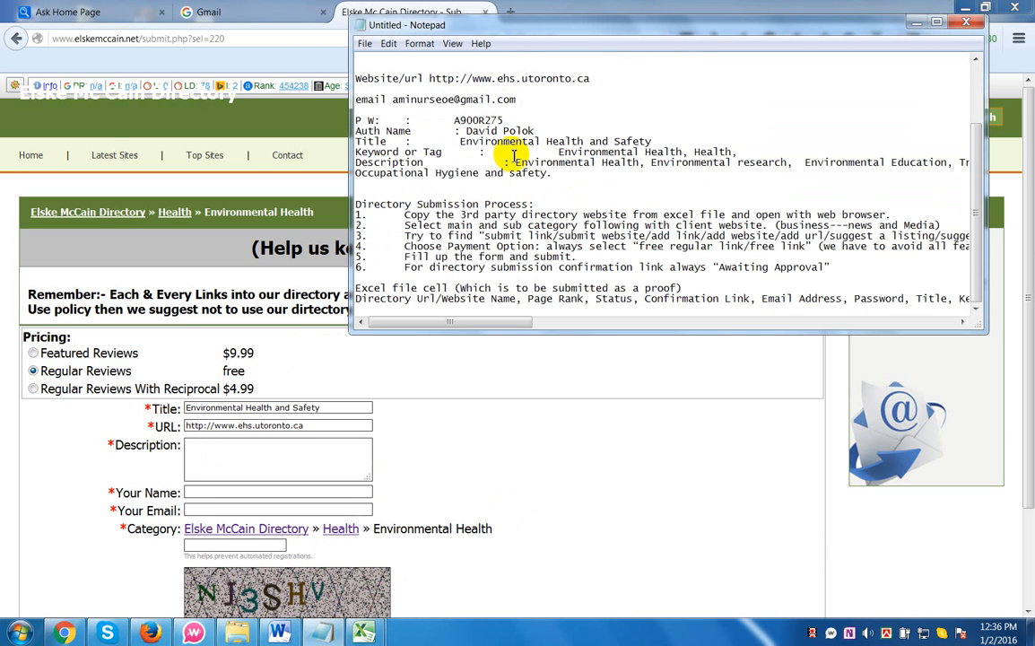
pyautogui.moveTo(515, 162); pyautogui.dragTo(550, 175)
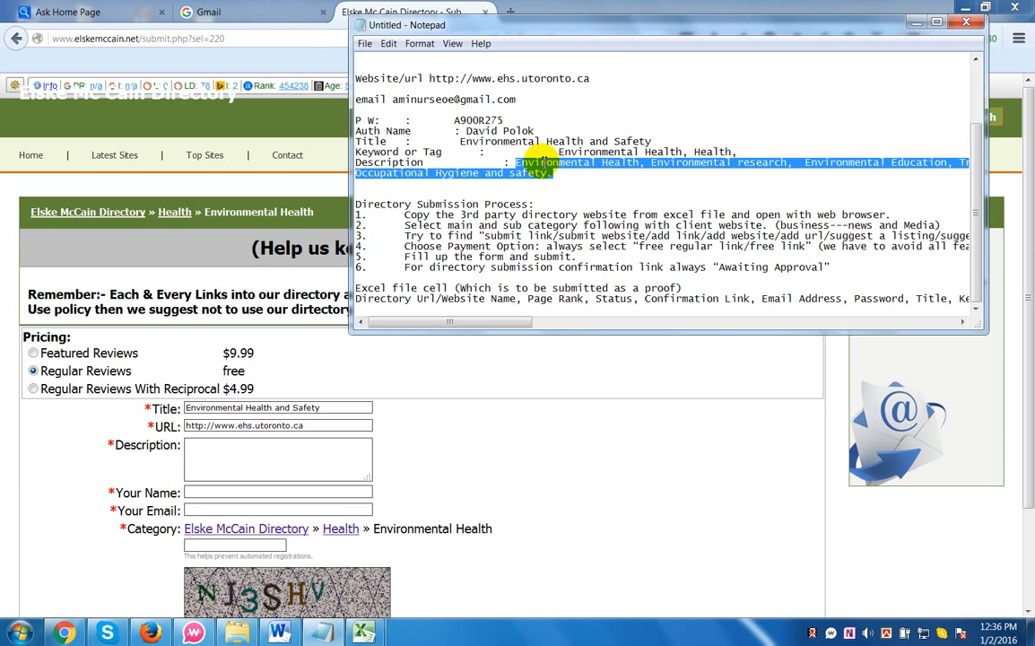
pyautogui.click(199, 461)
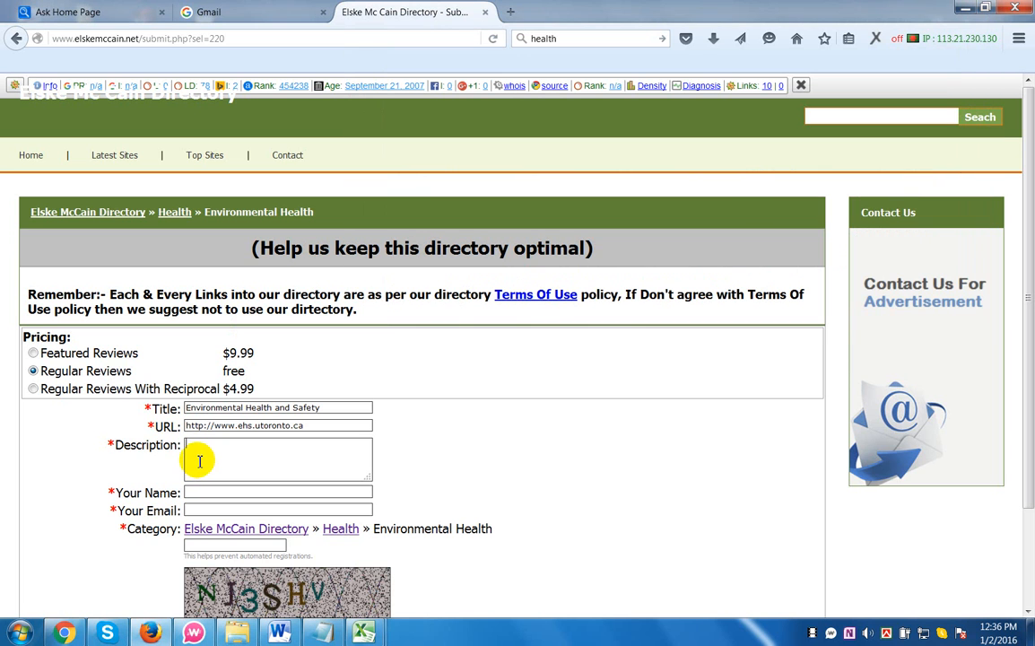
pyautogui.hotkey('ctrl', 'v')
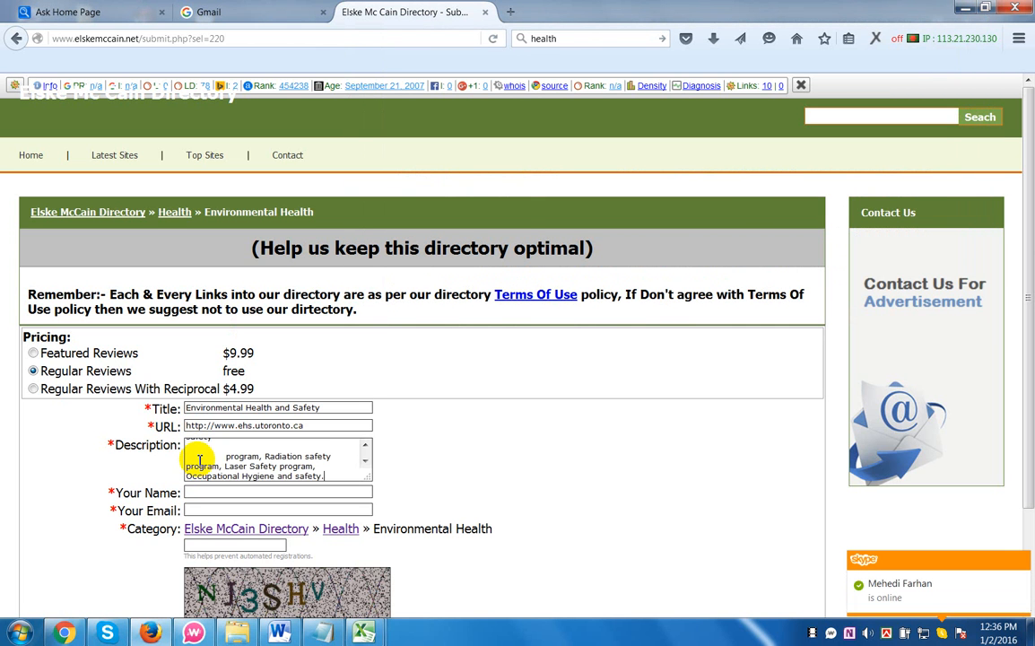
pyautogui.scroll(3, 325, 453)
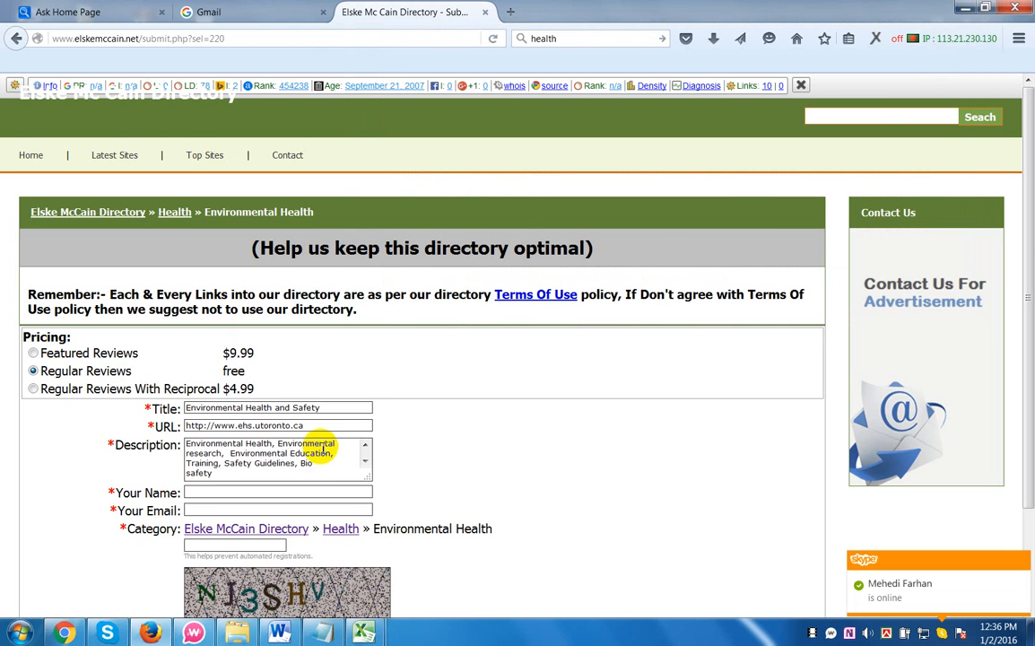
# Copy the author's name from the Notepad notes into the form's Your Name field
pyautogui.scroll(-5, 328, 451)
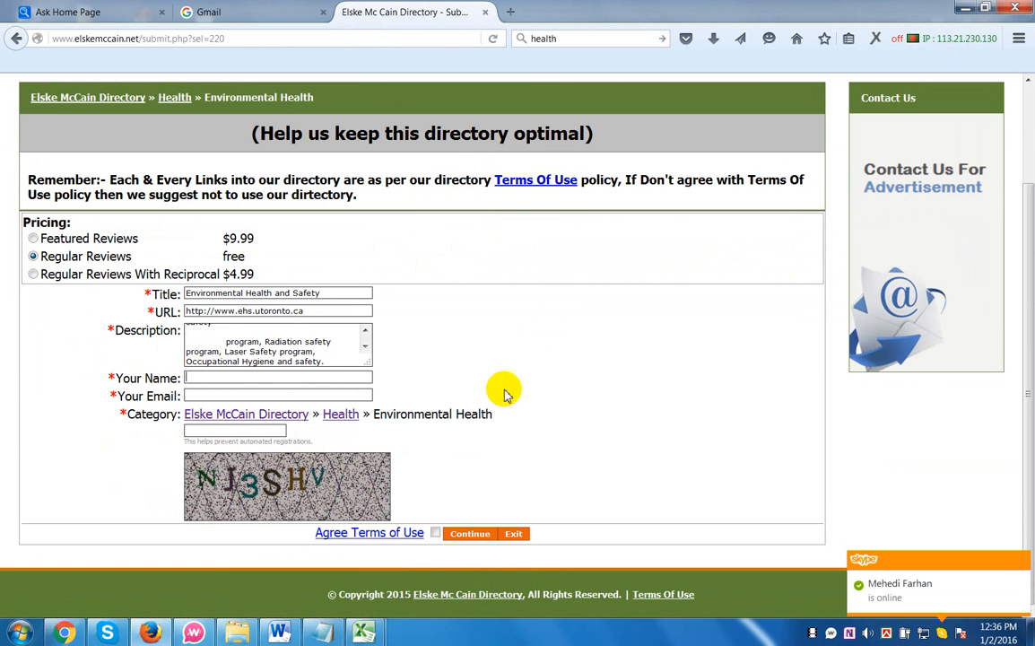
pyautogui.click(321, 633)
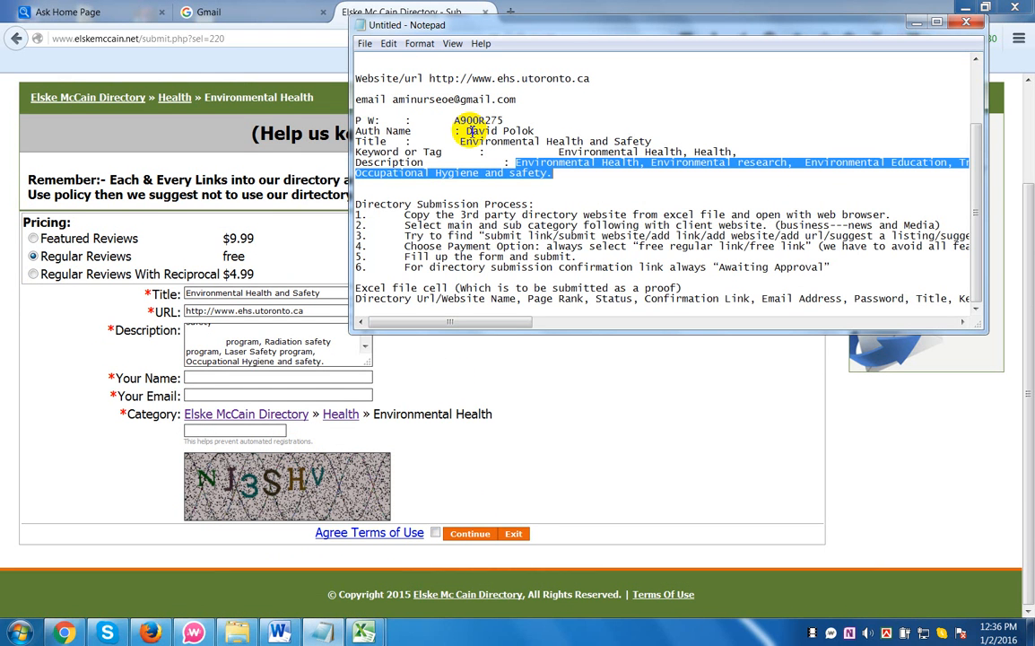
pyautogui.moveTo(466, 131); pyautogui.dragTo(542, 130)
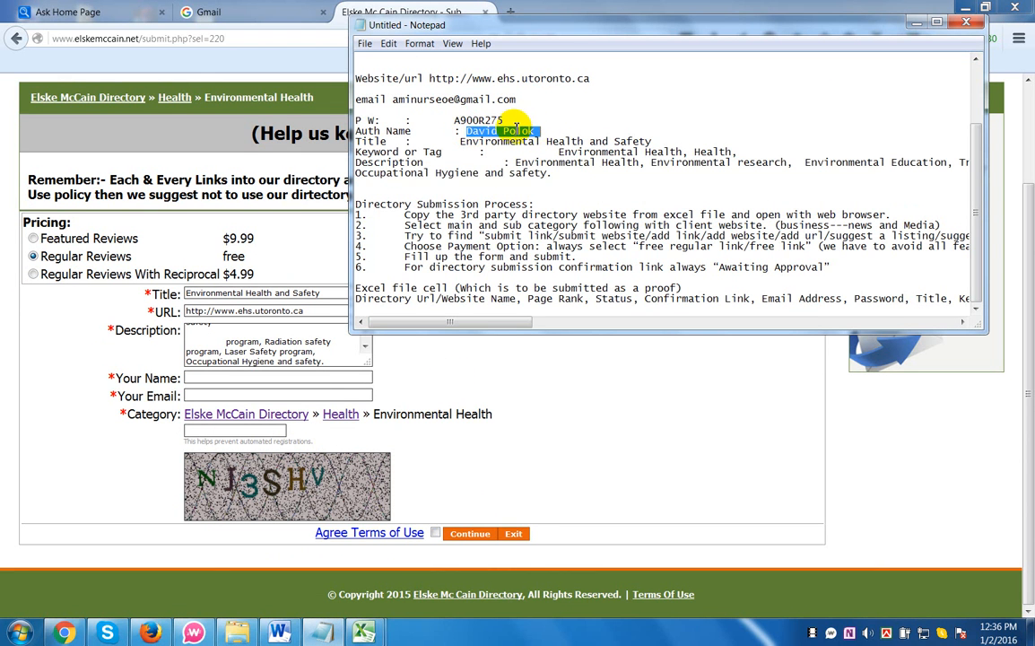
pyautogui.click(213, 375)
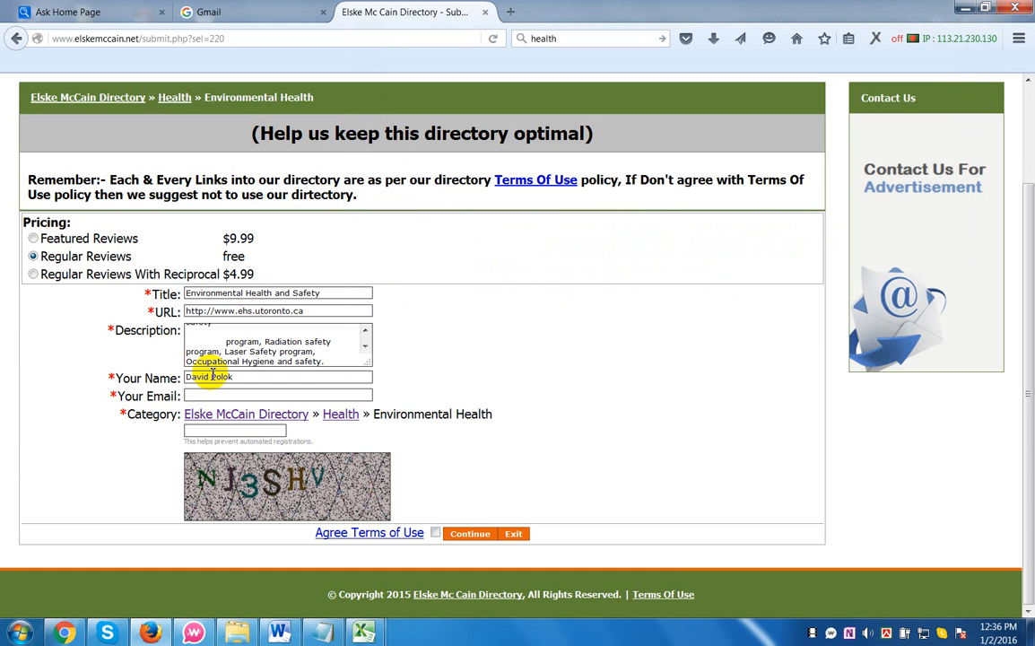
# Copy the contact e-mail address from the Notepad notes into the form's Your Email field
pyautogui.click(316, 634)
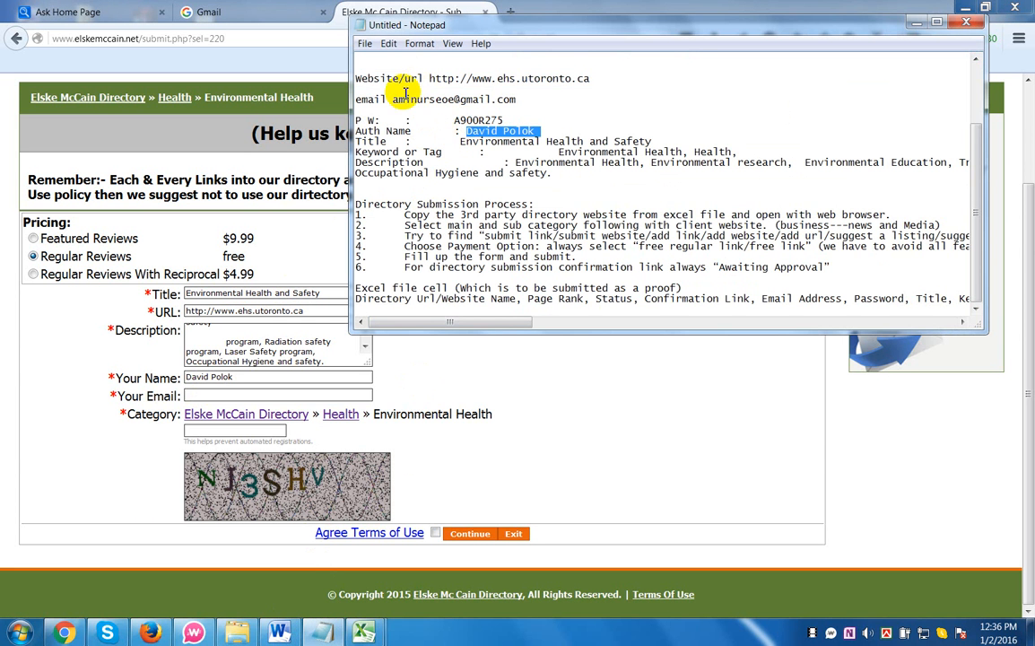
pyautogui.moveTo(395, 99); pyautogui.dragTo(519, 100)
pyautogui.hotkey('ctrl', 'c')
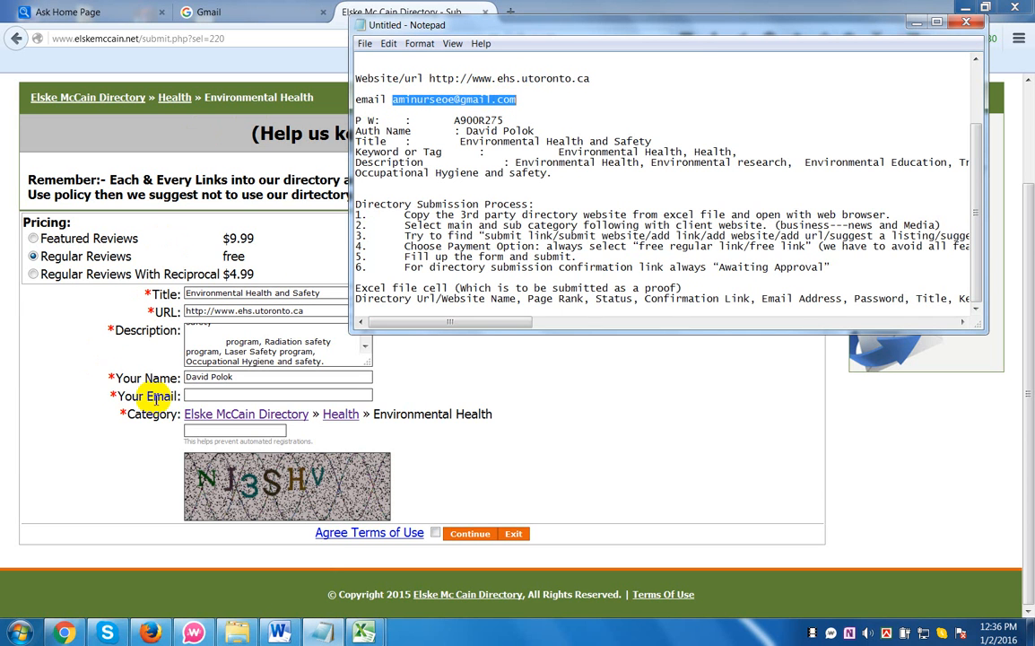
pyautogui.click(191, 395)
pyautogui.click(199, 395)
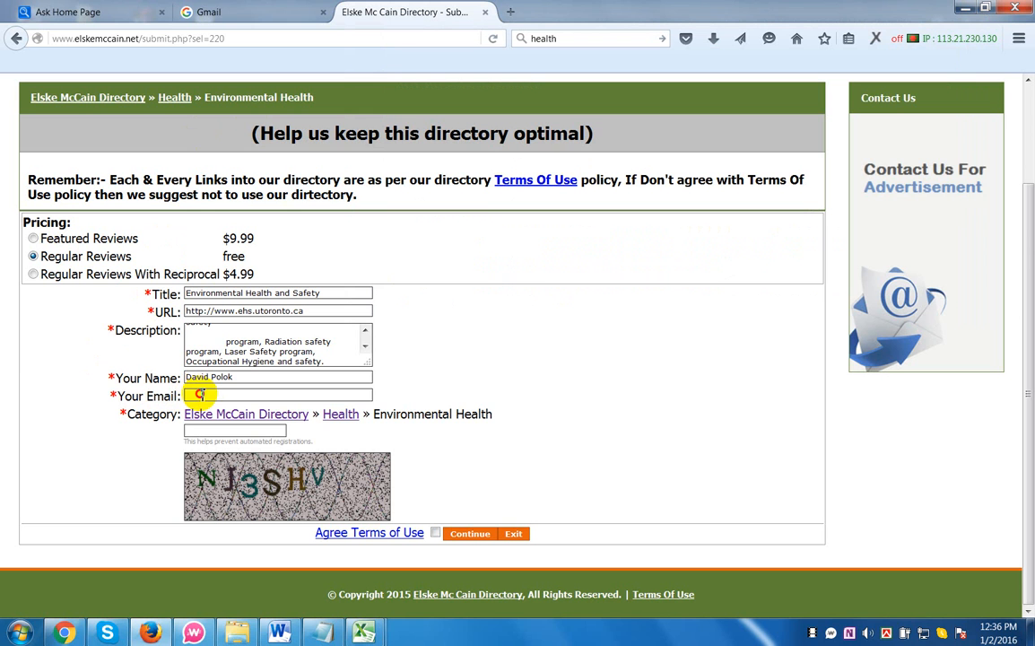
pyautogui.hotkey('ctrl', 'v')
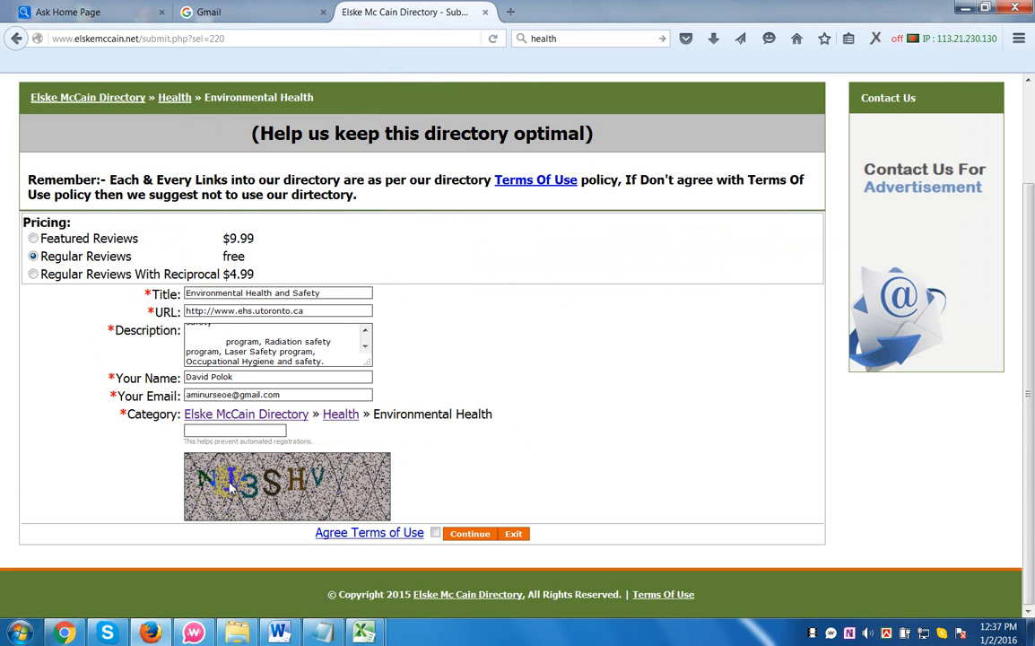
# Fill in the verification code shown in the captcha image and agree to the directory's Terms of Use
pyautogui.click(244, 440)
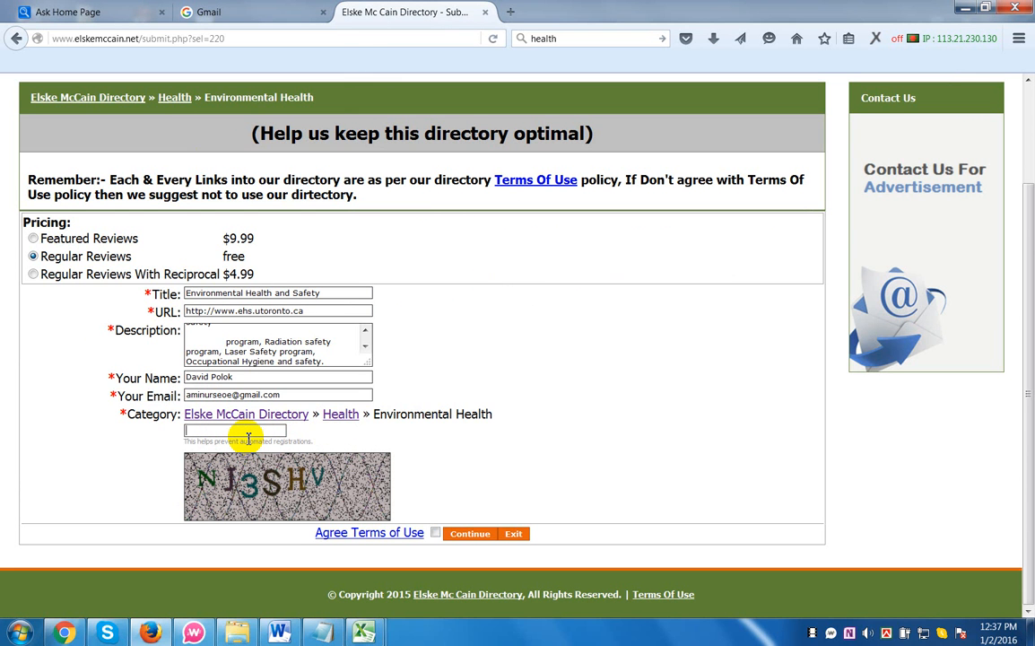
pyautogui.write('NJ3SHV')
pyautogui.click(499, 534)
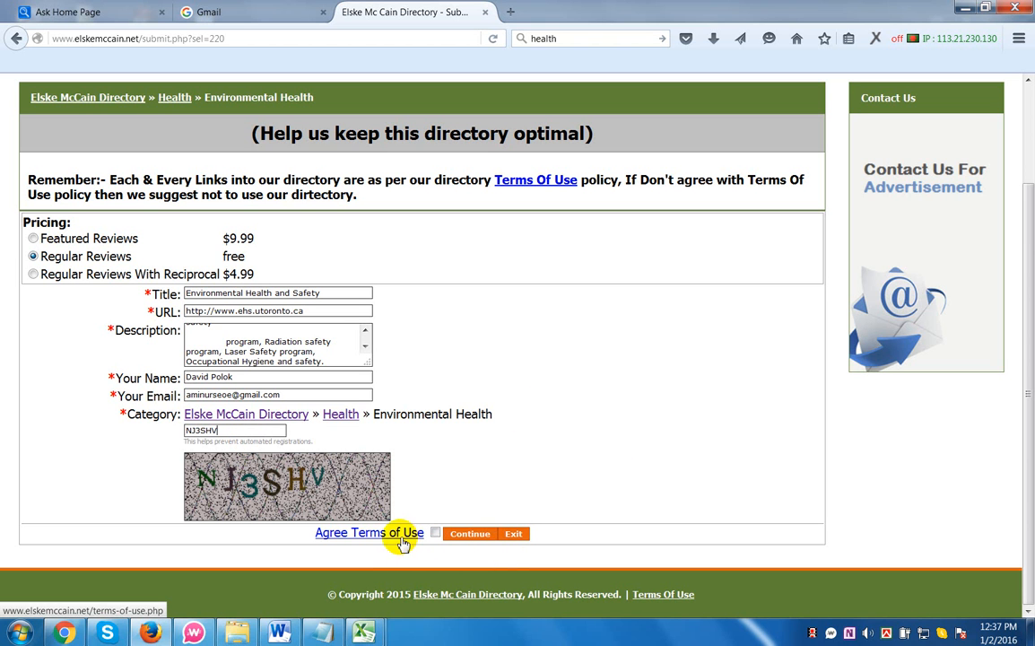
pyautogui.click(492, 536)
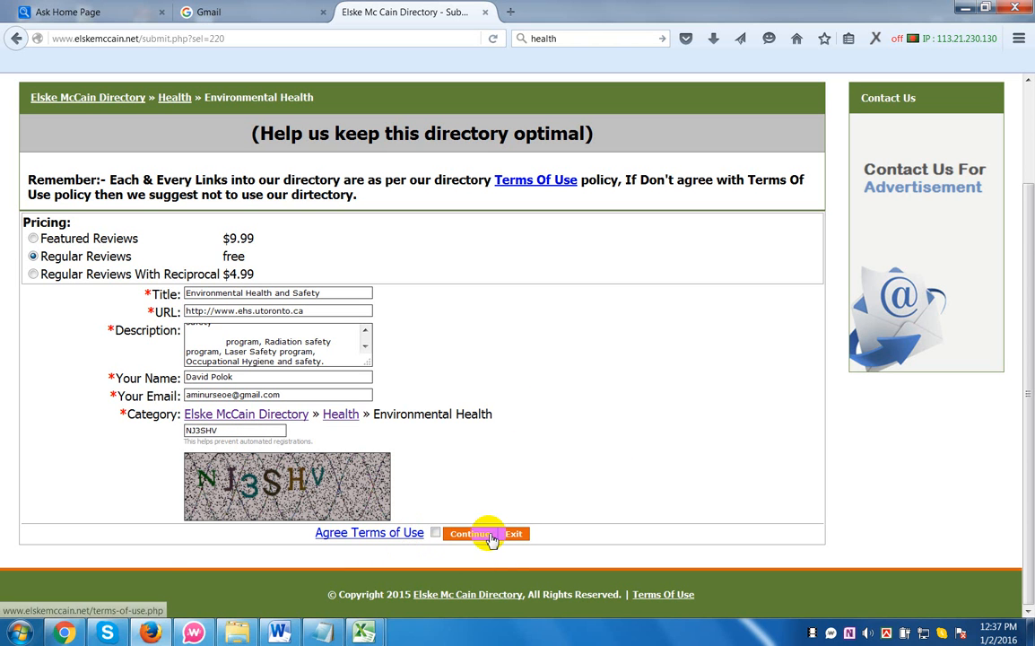
pyautogui.click(436, 534)
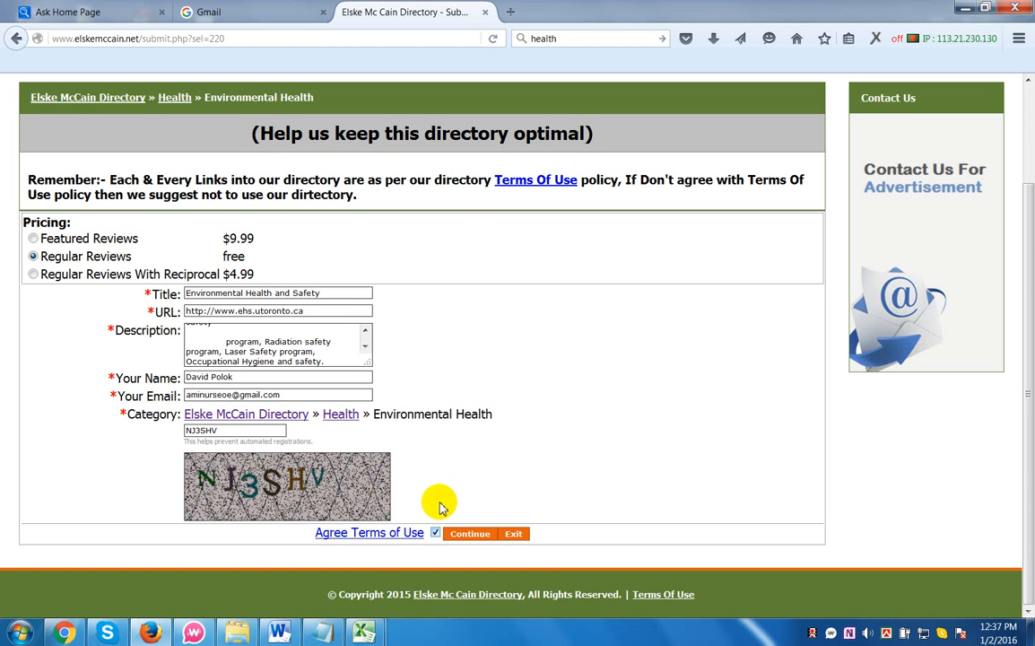
pyautogui.click(485, 535)
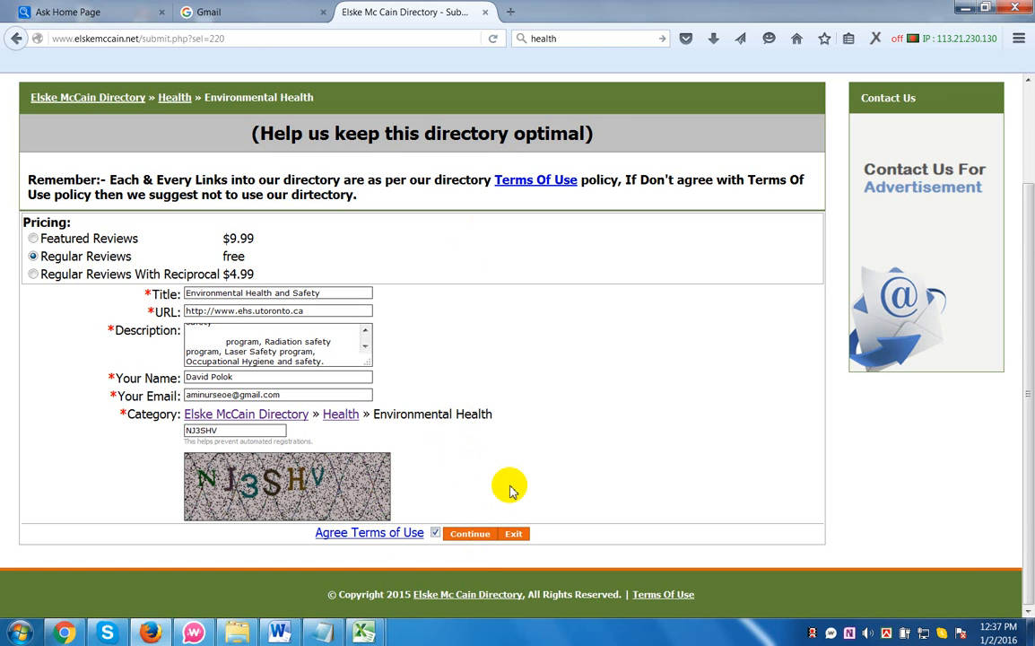
pyautogui.click(483, 543)
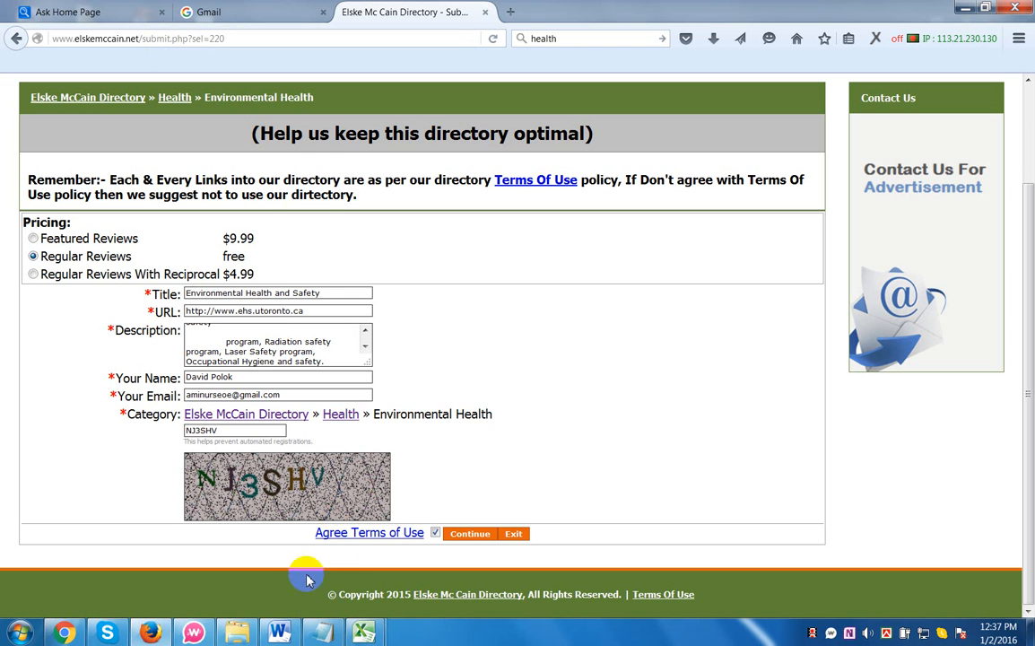
# Switch to the Book1 workbook in Excel that lists the directory URLs
pyautogui.moveTo(363, 634)
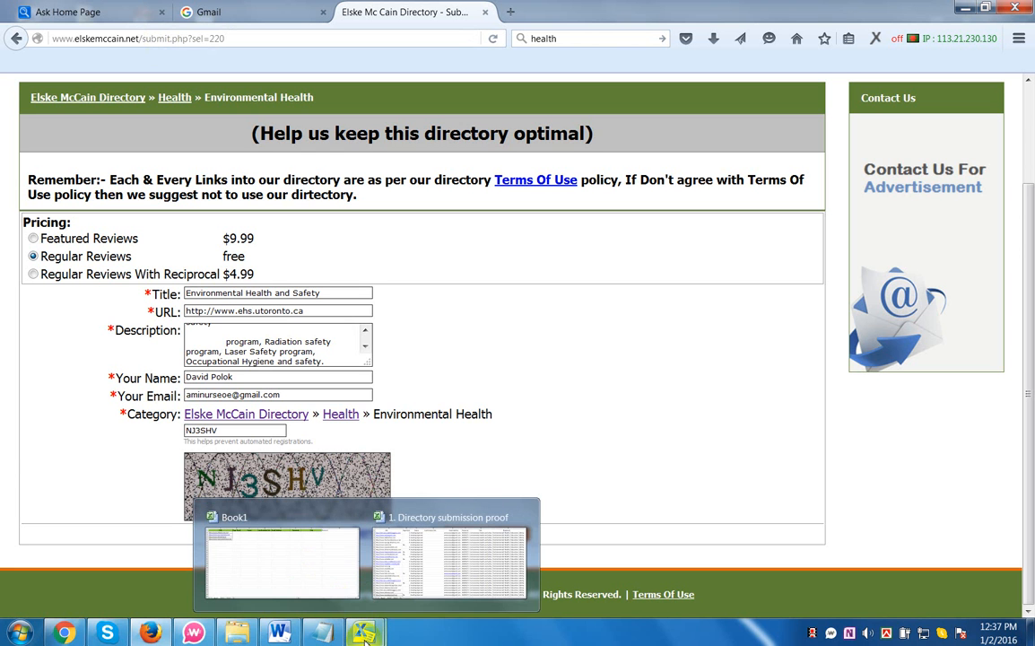
pyautogui.click(335, 549)
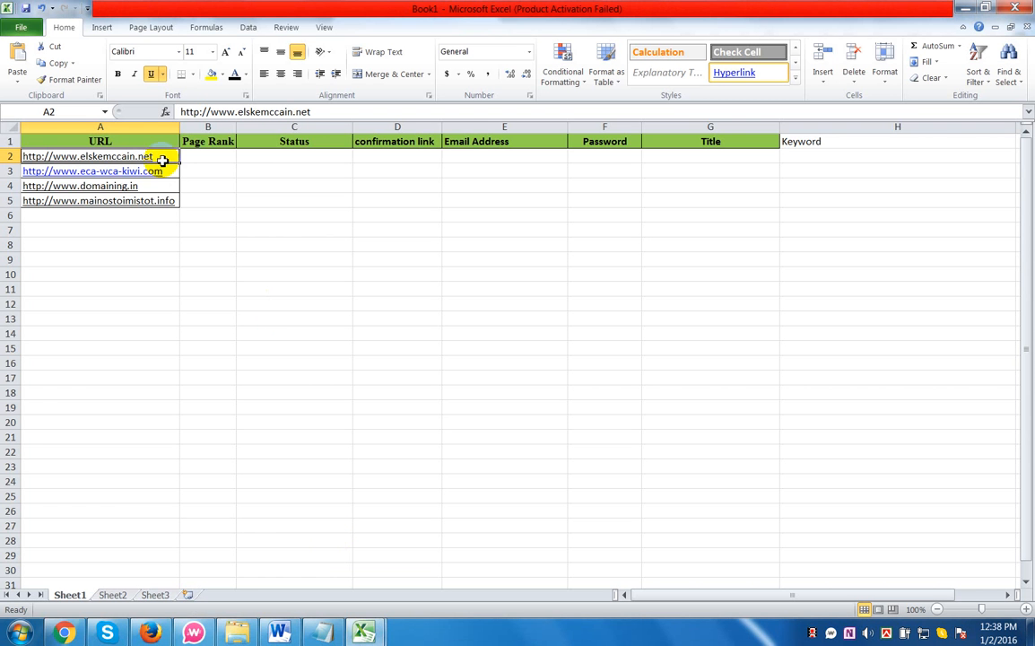